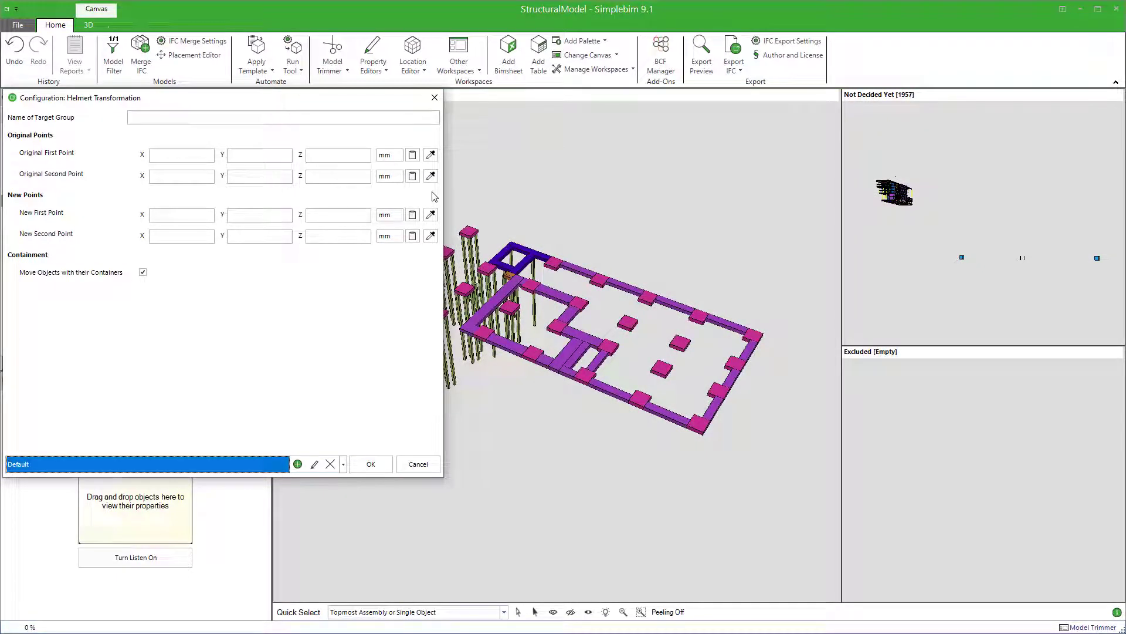
{"action": "left_click", "coordinate": [431, 154]}
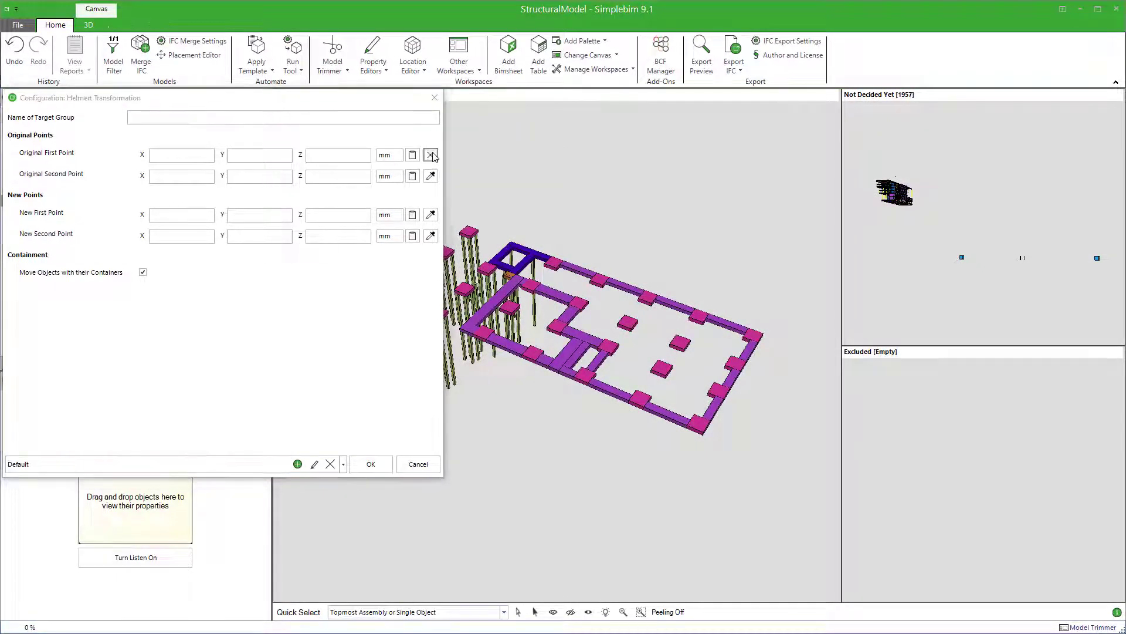
{"action": "left_click", "coordinate": [703, 434]}
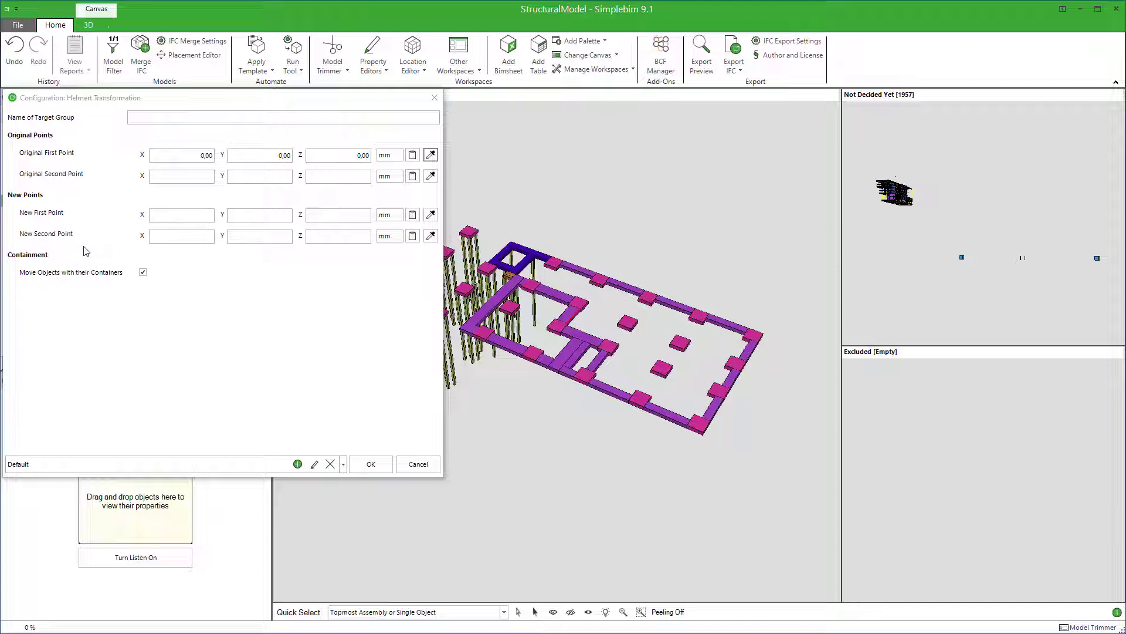
{"action": "key", "text": "Escape"}
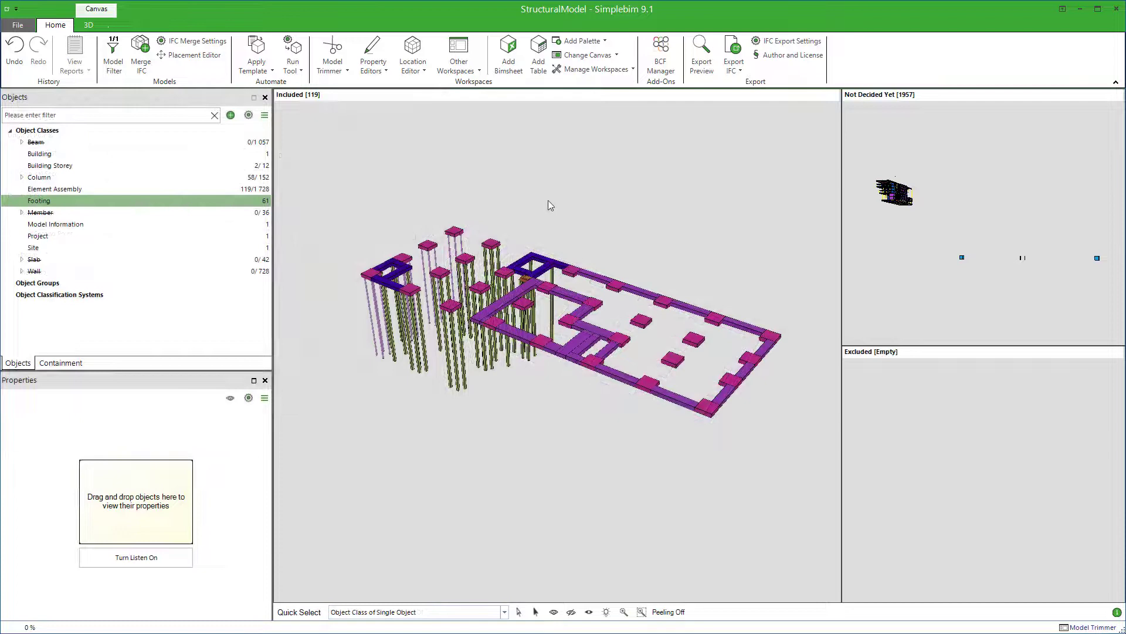
Start a Helmert Transformation and pick two corners of the nearest corner footing as original points, 0,00; 0,00; 0,00 and 1969,62; 347,30; 0,00 mm.
{"action": "left_click", "coordinate": [293, 59]}
{"action": "scroll", "coordinate": [450, 415], "scroll_direction": "down", "scroll_amount": 3}
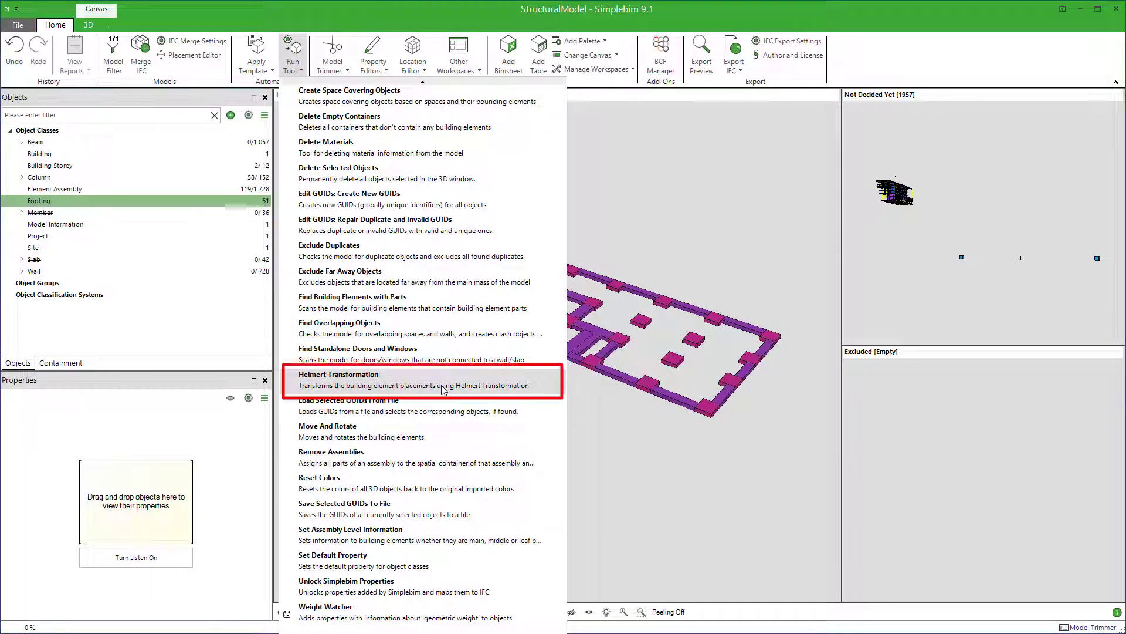
{"action": "left_click", "coordinate": [444, 388]}
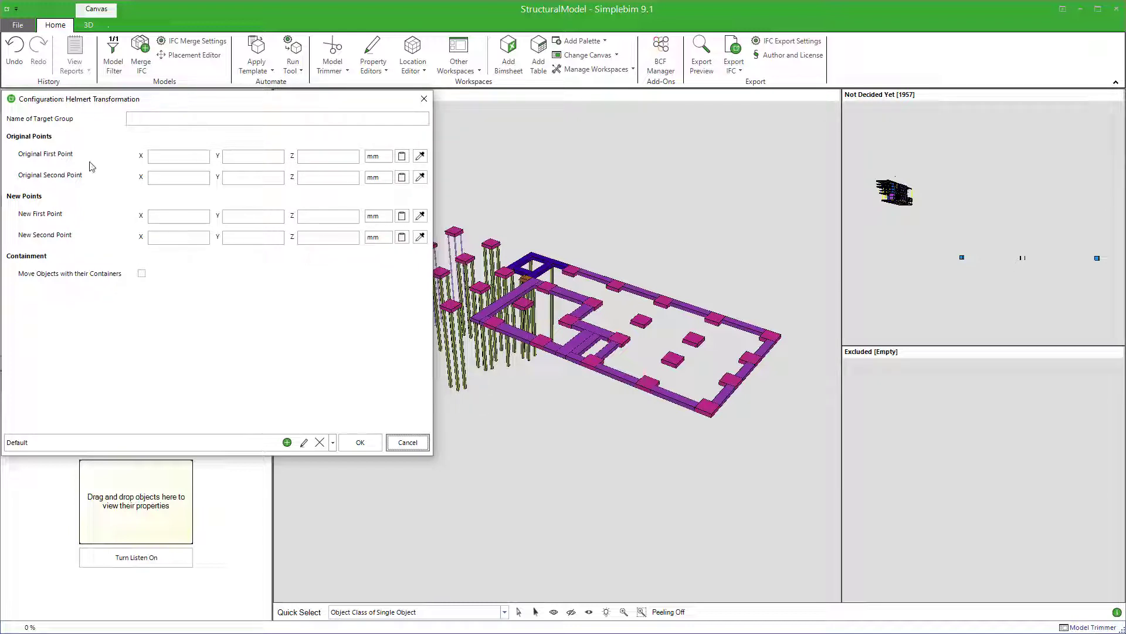
{"action": "left_click", "coordinate": [421, 157]}
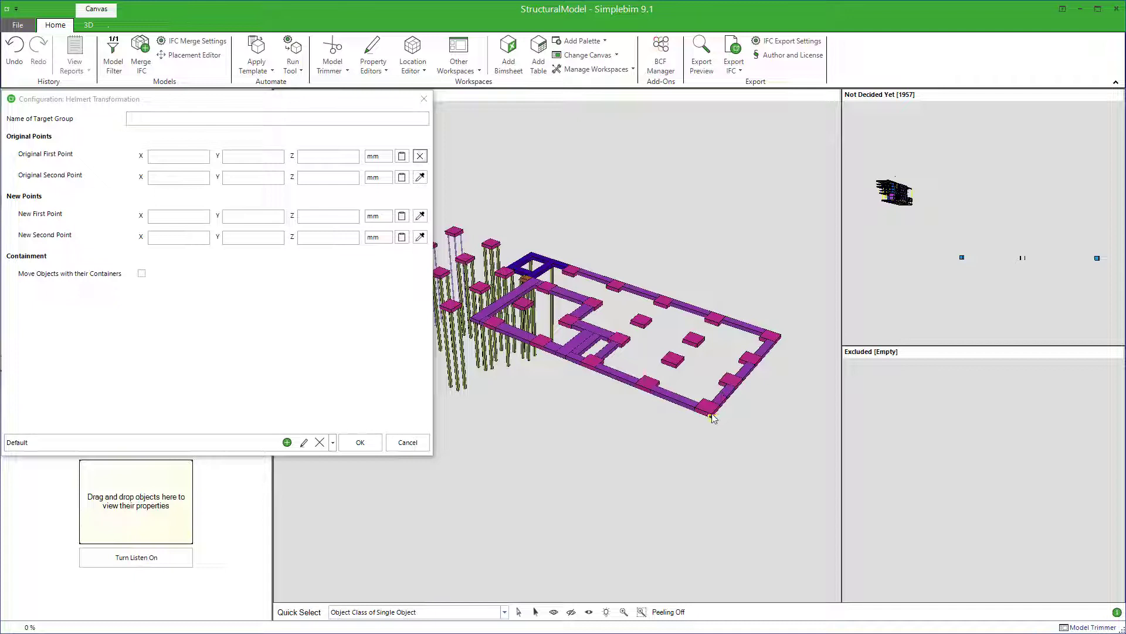
{"action": "scroll", "coordinate": [713, 418], "scroll_direction": "up", "scroll_amount": 4}
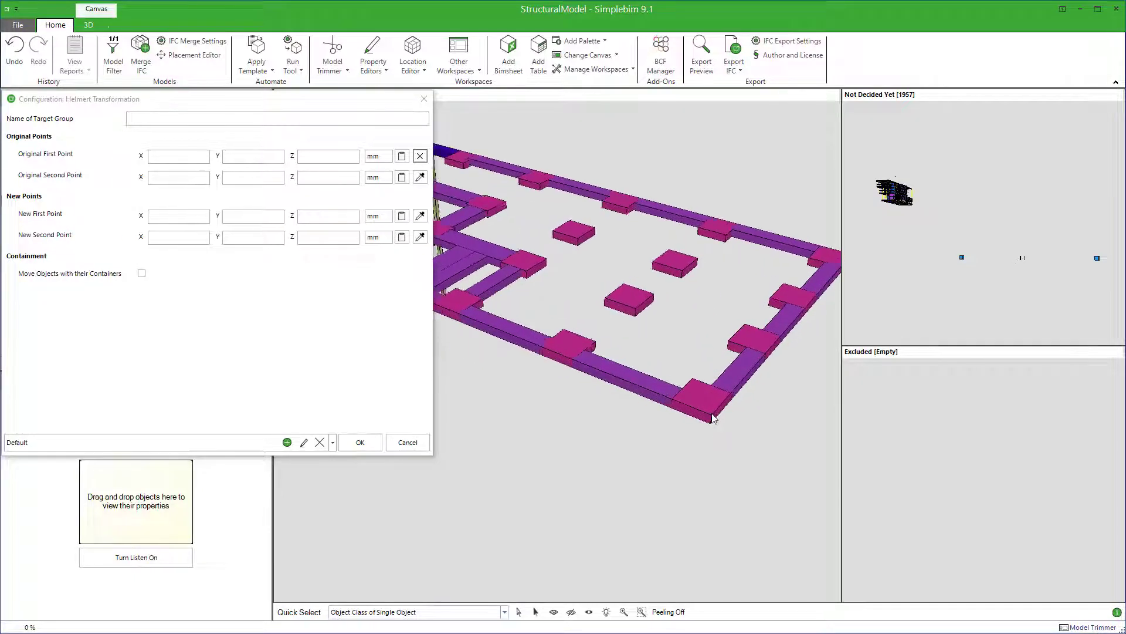
{"action": "scroll", "coordinate": [713, 418], "scroll_direction": "up", "scroll_amount": 2}
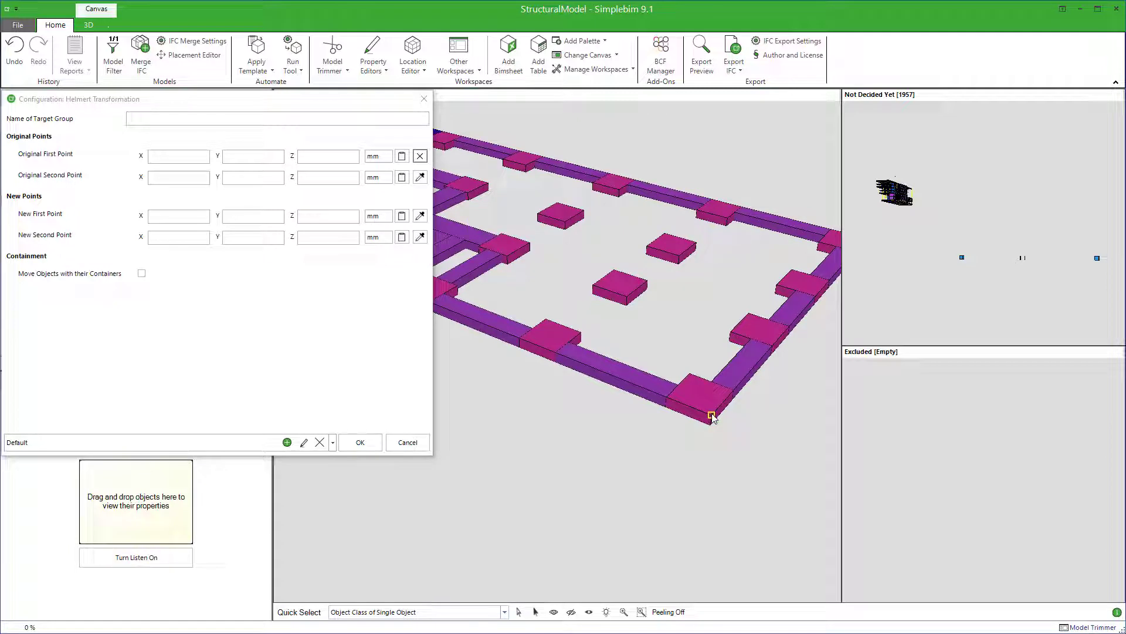
{"action": "left_click", "coordinate": [712, 417]}
{"action": "left_click", "coordinate": [426, 179]}
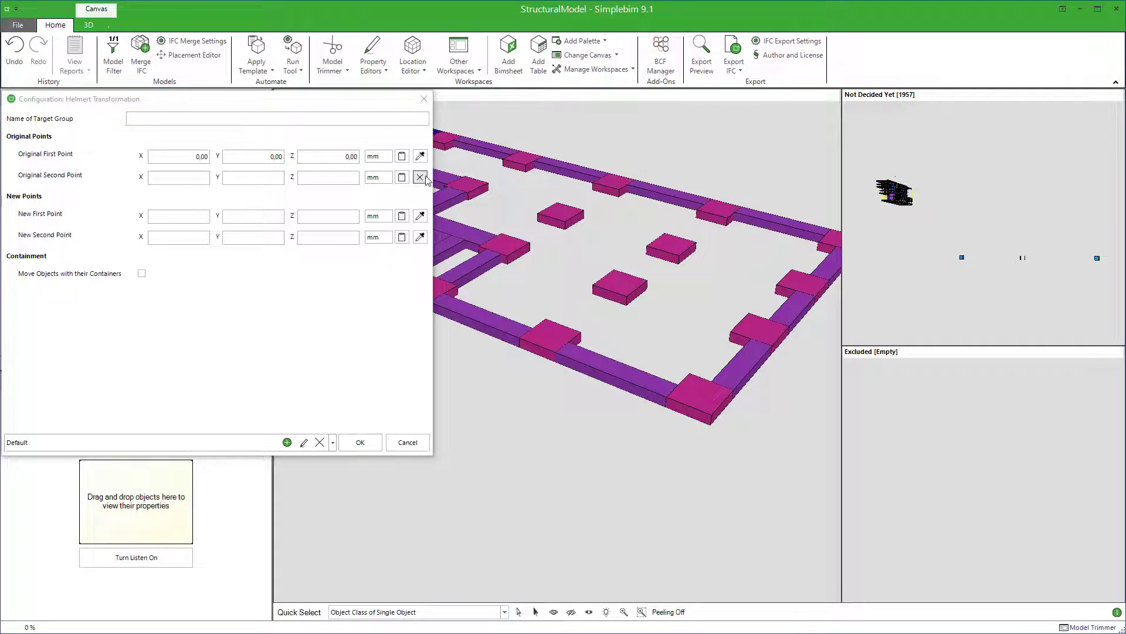
{"action": "left_click", "coordinate": [734, 391]}
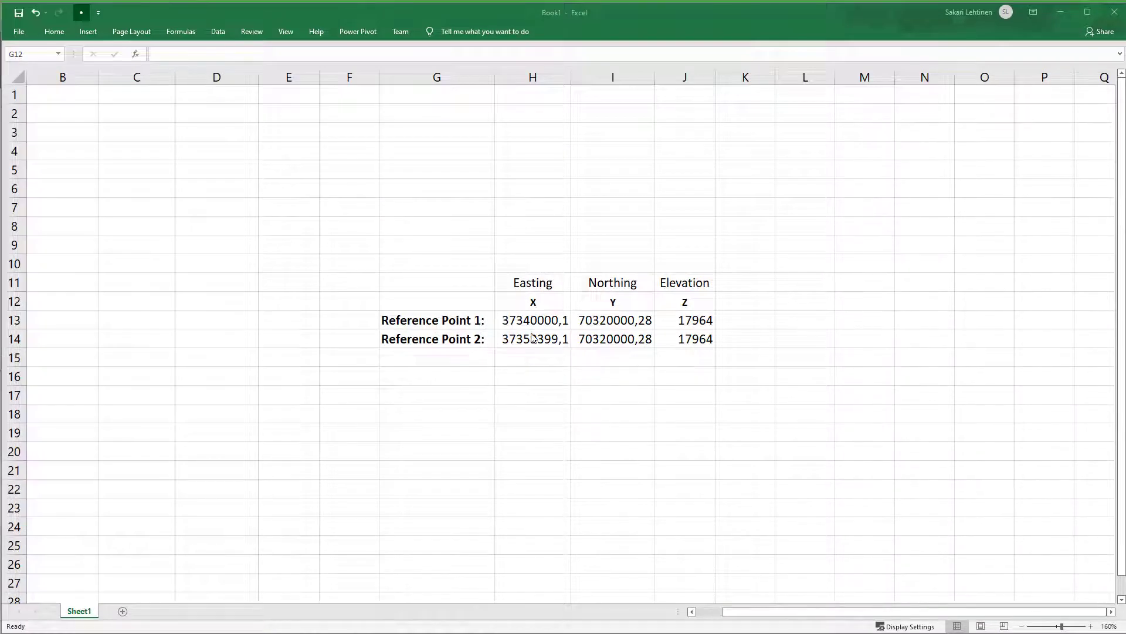
Copy Reference Point 1's coordinates from the Excel sheet and paste them in Simplebim as the New First Point: 37340000,10; 70320000,28; 17964,00 mm.
{"action": "left_click_drag", "start_coordinate": [519, 319], "coordinate": [678, 324]}
{"action": "right_click", "coordinate": [677, 322]}
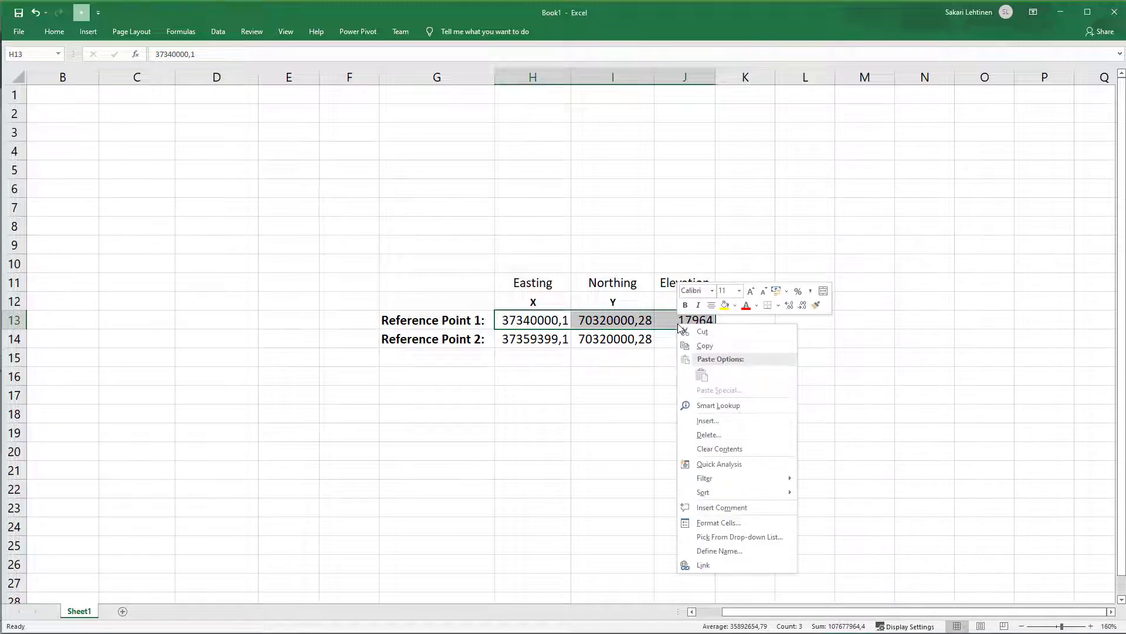
{"action": "left_click", "coordinate": [709, 347]}
{"action": "key", "text": "alt+Tab"}
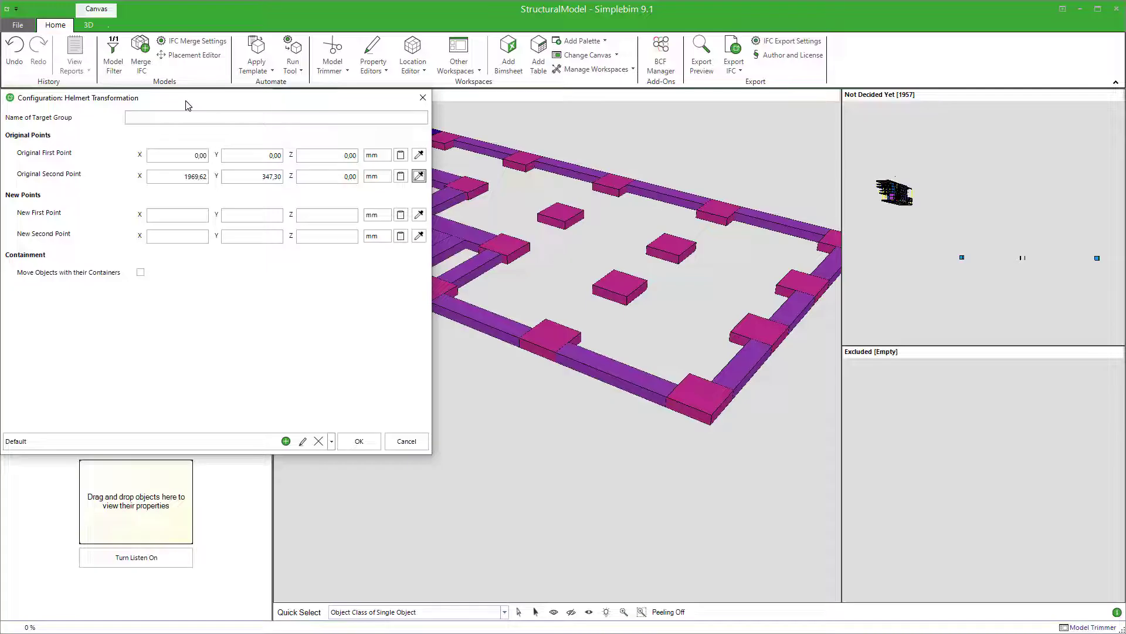
{"action": "left_click", "coordinate": [403, 216]}
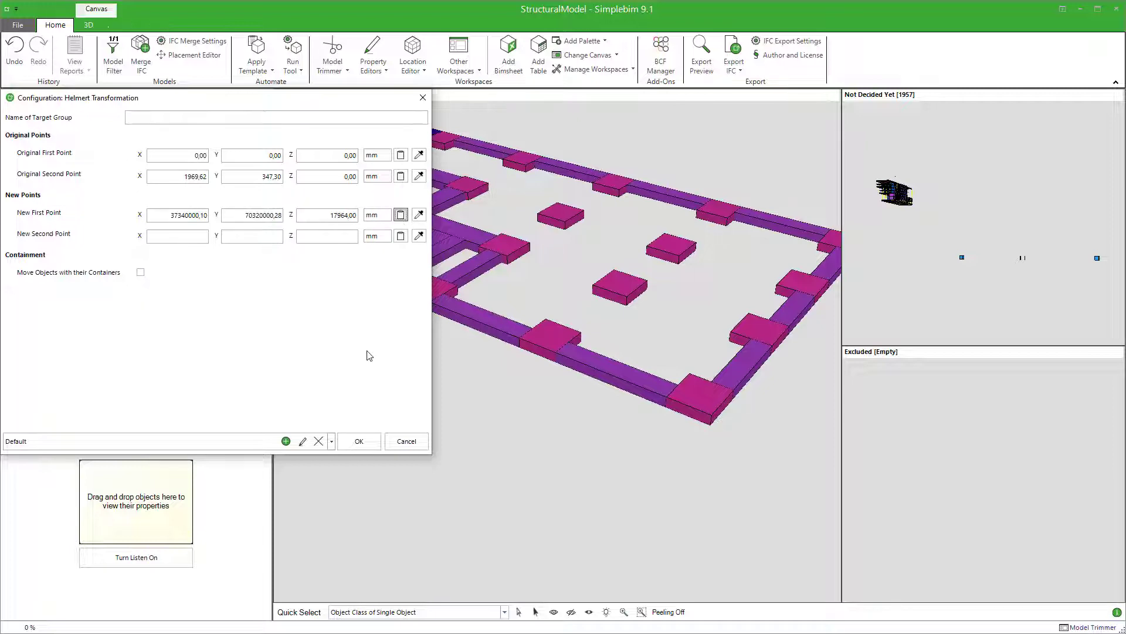
Copy Reference Point 2's coordinates from the Excel sheet and paste them in Simplebim as the New Second Point: 37359399,10; 70320000,28; 17964,00 mm.
{"action": "key", "text": "alt+Tab"}
{"action": "left_click_drag", "start_coordinate": [529, 345], "coordinate": [680, 341]}
{"action": "right_click", "coordinate": [684, 345]}
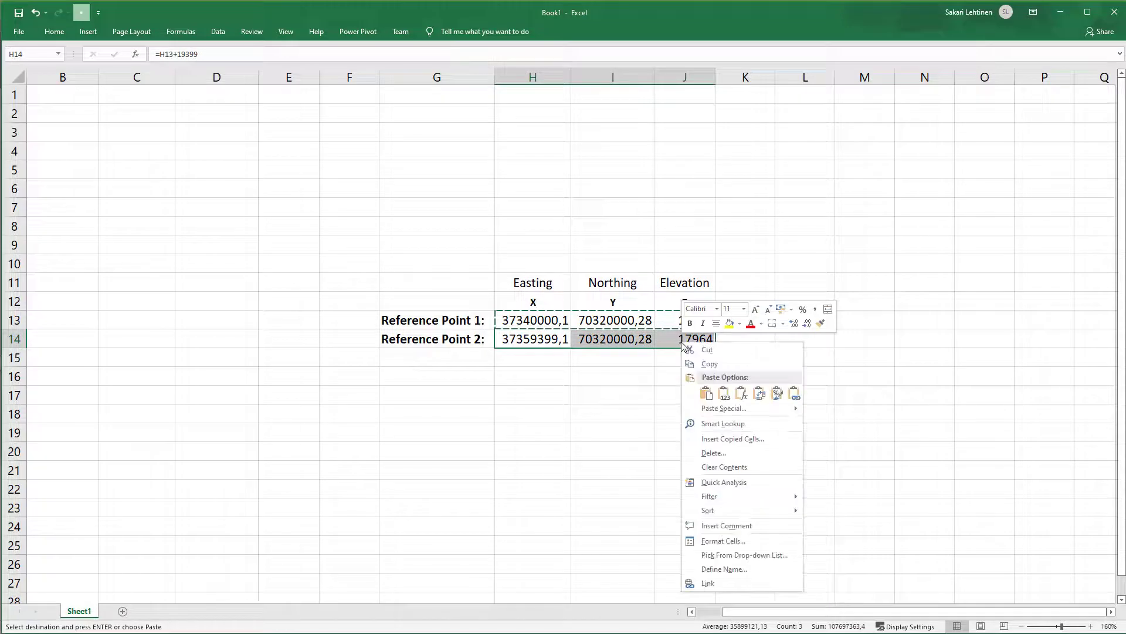
{"action": "left_click", "coordinate": [726, 365]}
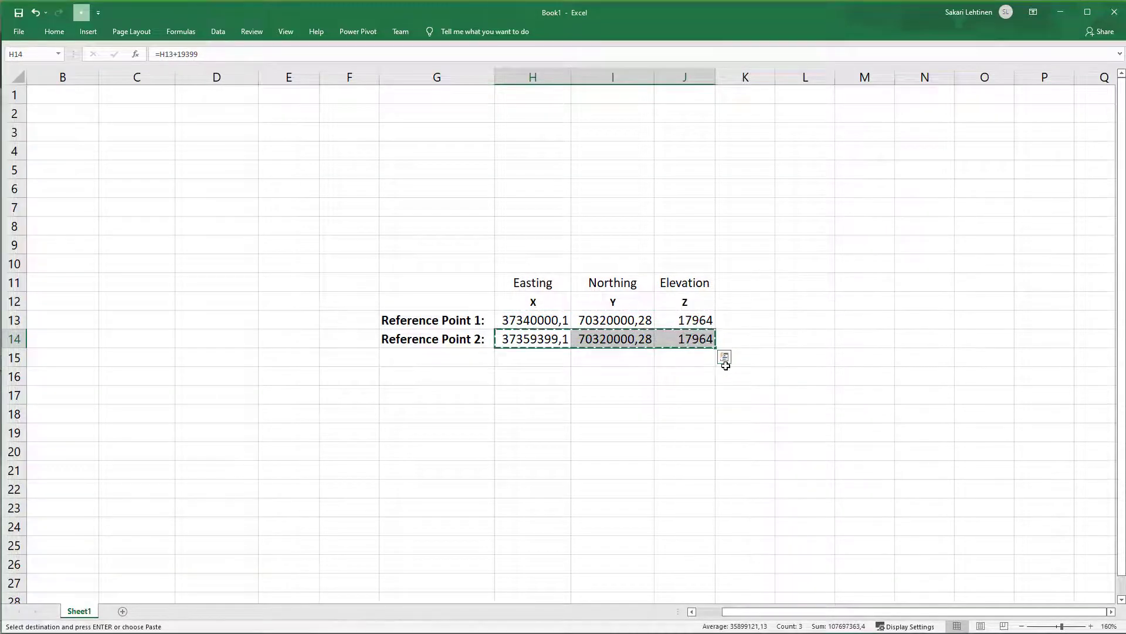
{"action": "key", "text": "alt+Tab"}
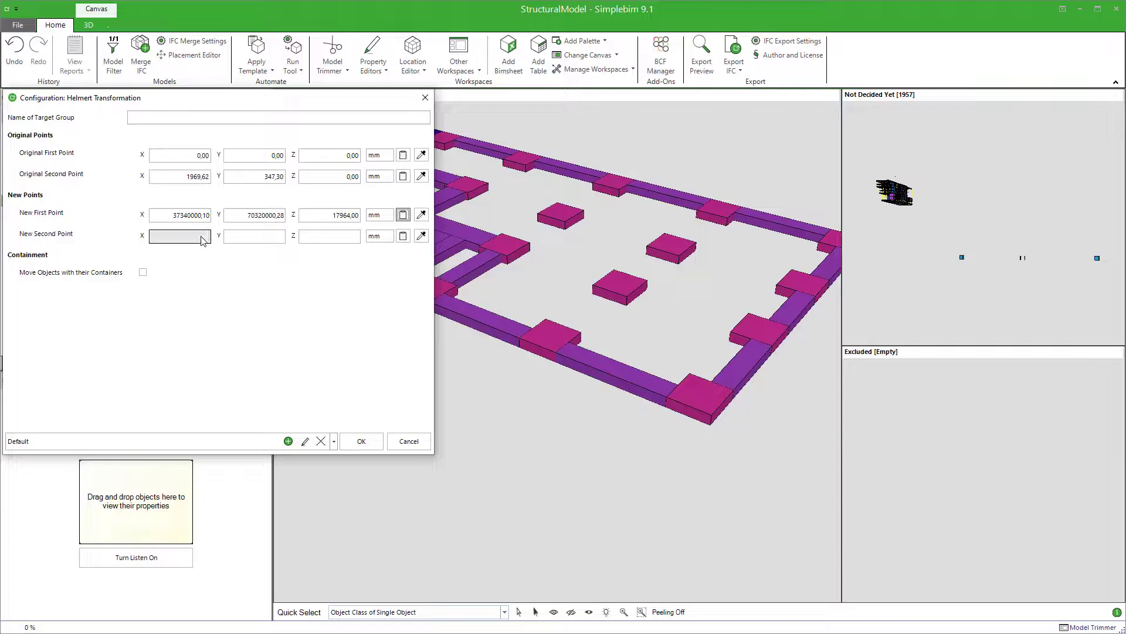
{"action": "left_click", "coordinate": [404, 236]}
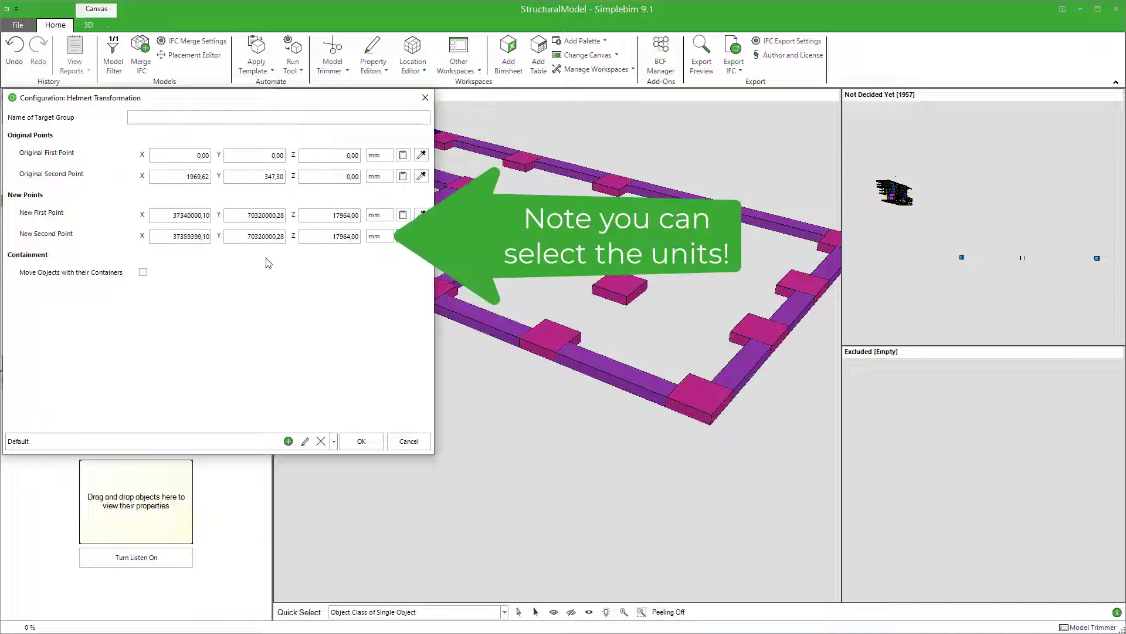
Enable moving objects with their containers and run the Helmert Transformation on the model.
{"action": "left_click", "coordinate": [142, 273]}
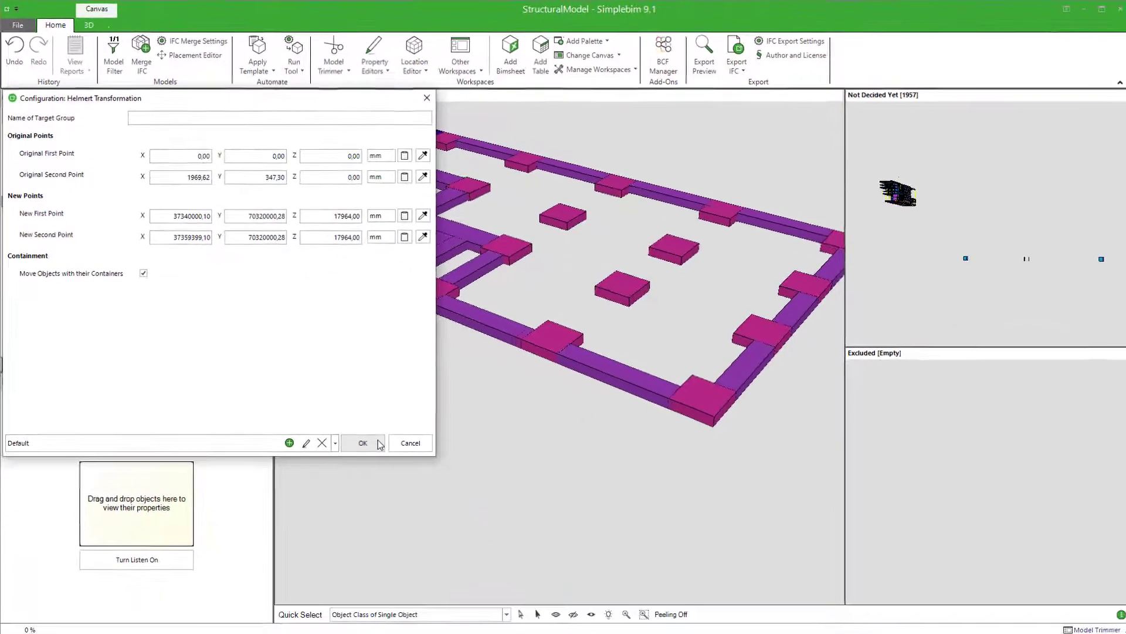
{"action": "left_click", "coordinate": [378, 443]}
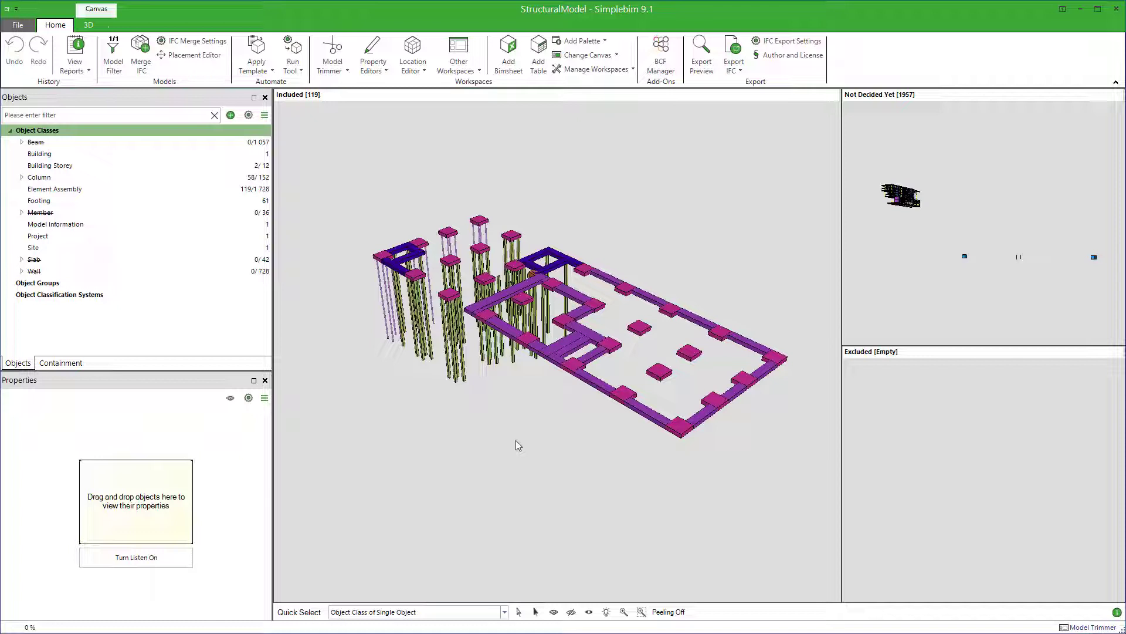
Export the transformed model as an IFC file named StructuralModel (Transformed).ifc.
{"action": "left_click", "coordinate": [734, 52]}
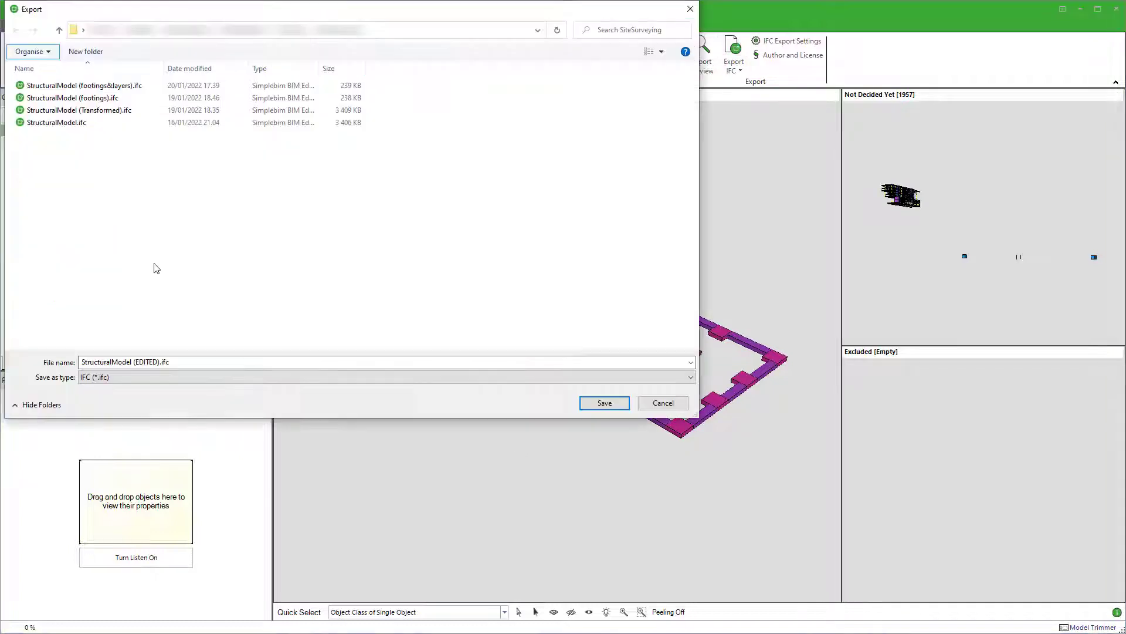
{"action": "left_click", "coordinate": [120, 111]}
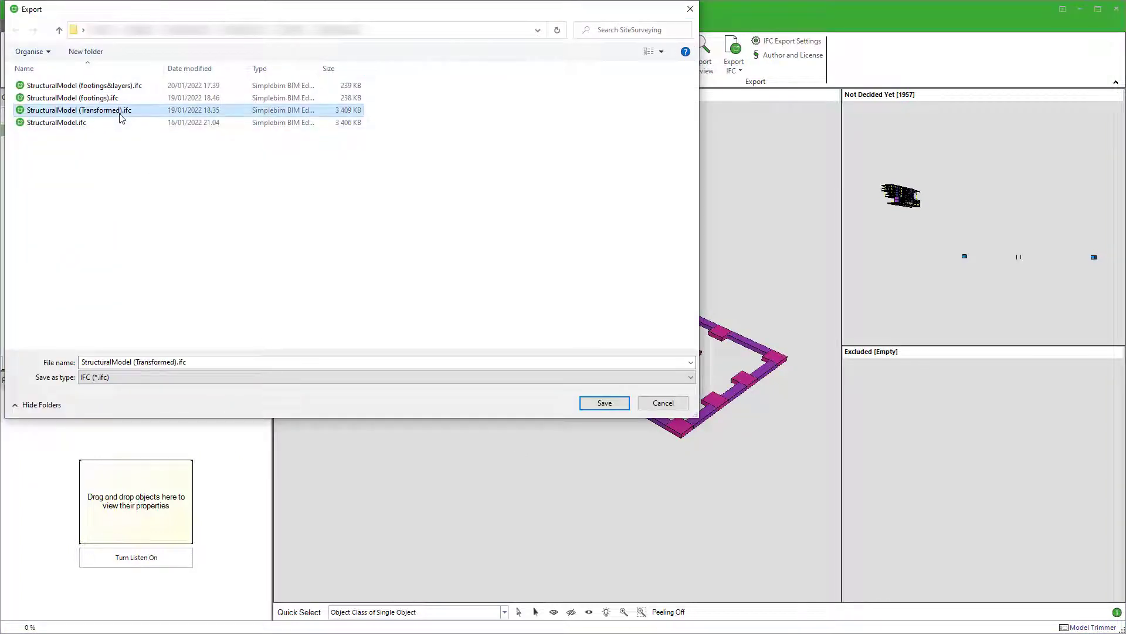
{"action": "left_click", "coordinate": [604, 403]}
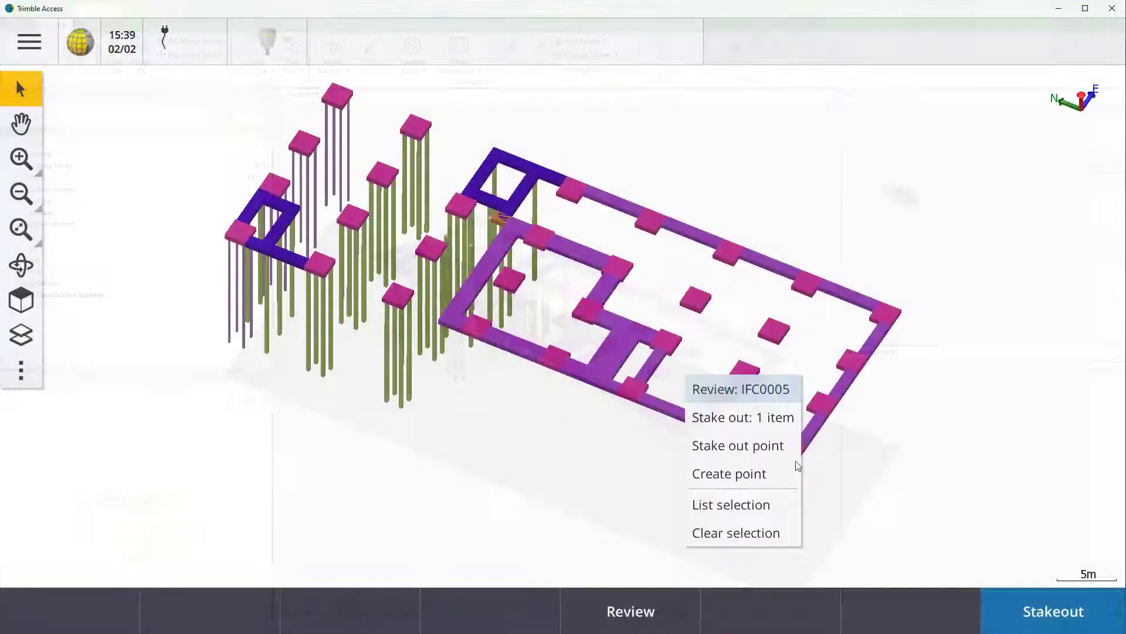
{"action": "left_click", "coordinate": [785, 470]}
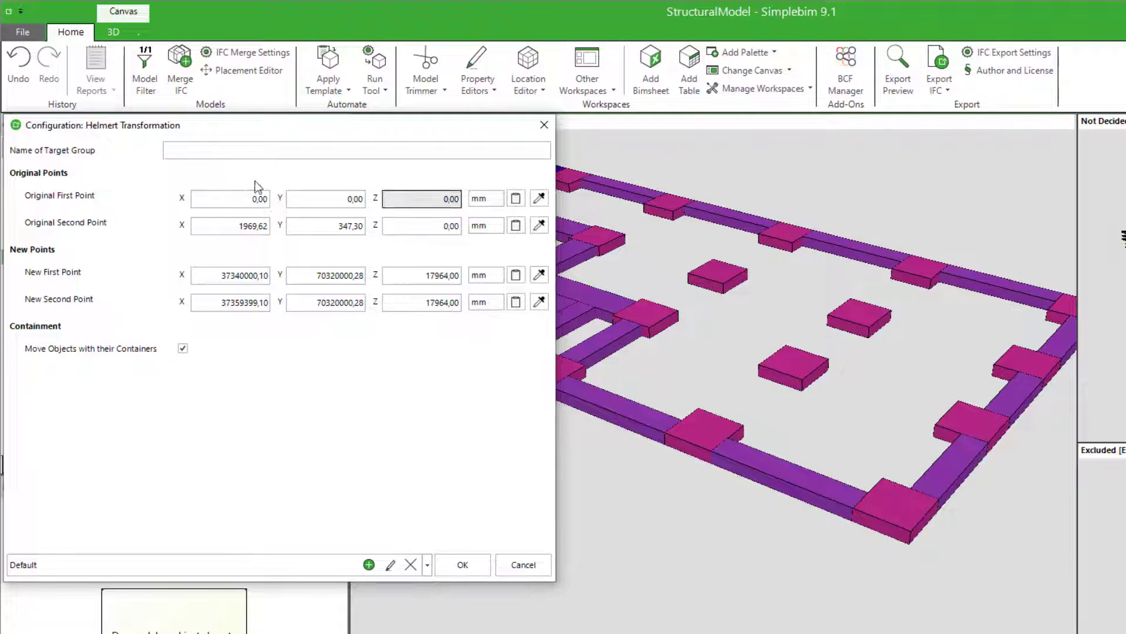
Save the current Helmert Transformation settings as a new configuration named "Site Surveying demo".
{"action": "left_click", "coordinate": [370, 564]}
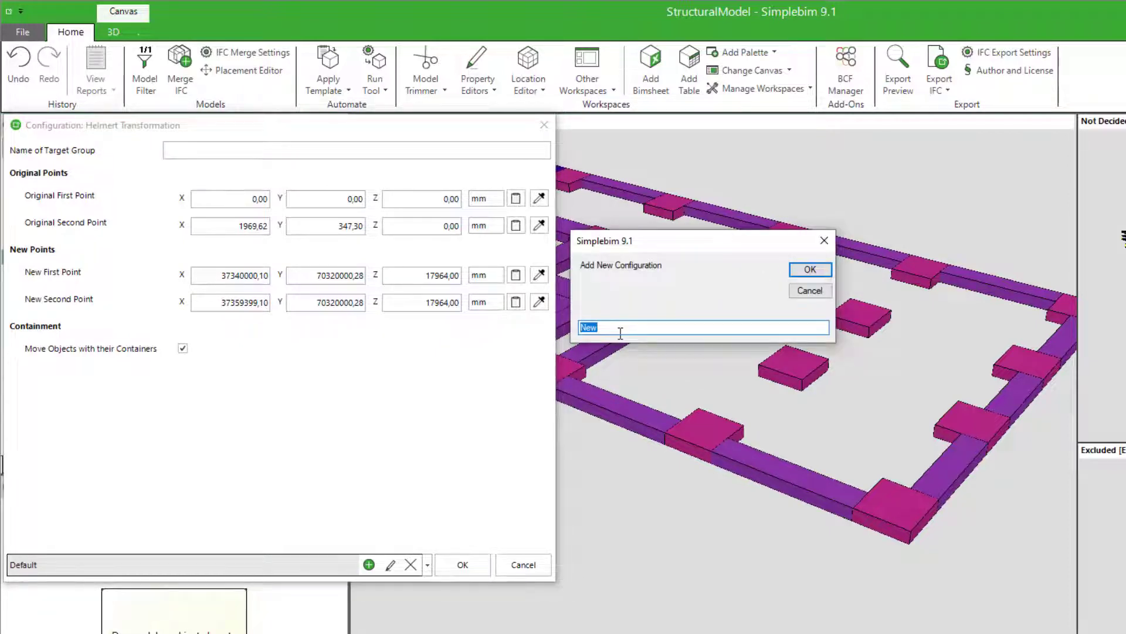
{"action": "type", "text": "Site Surveying demo"}
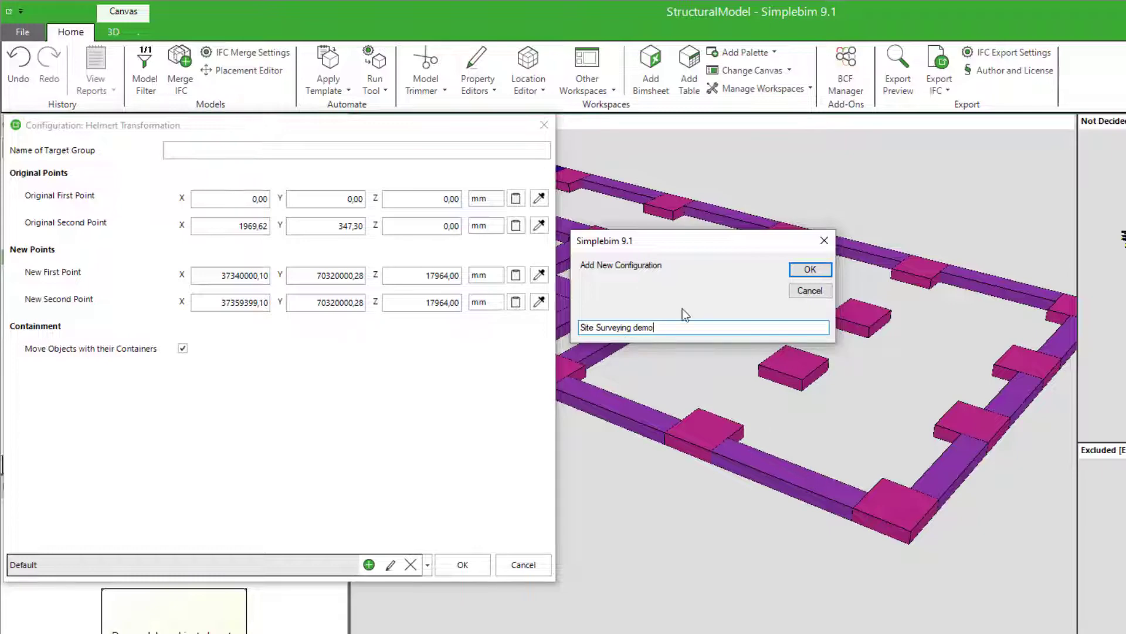
{"action": "left_click", "coordinate": [809, 271]}
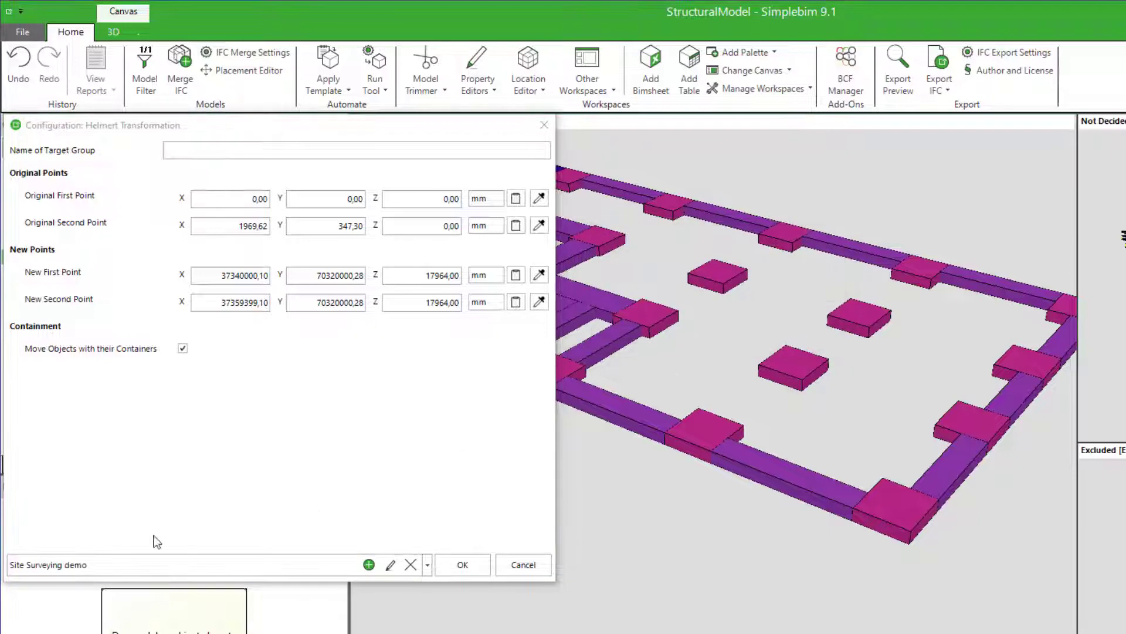
Switch the Helmert Transformation settings to the default configuration and back to the saved Site Surveying demo configuration.
{"action": "left_click", "coordinate": [428, 565]}
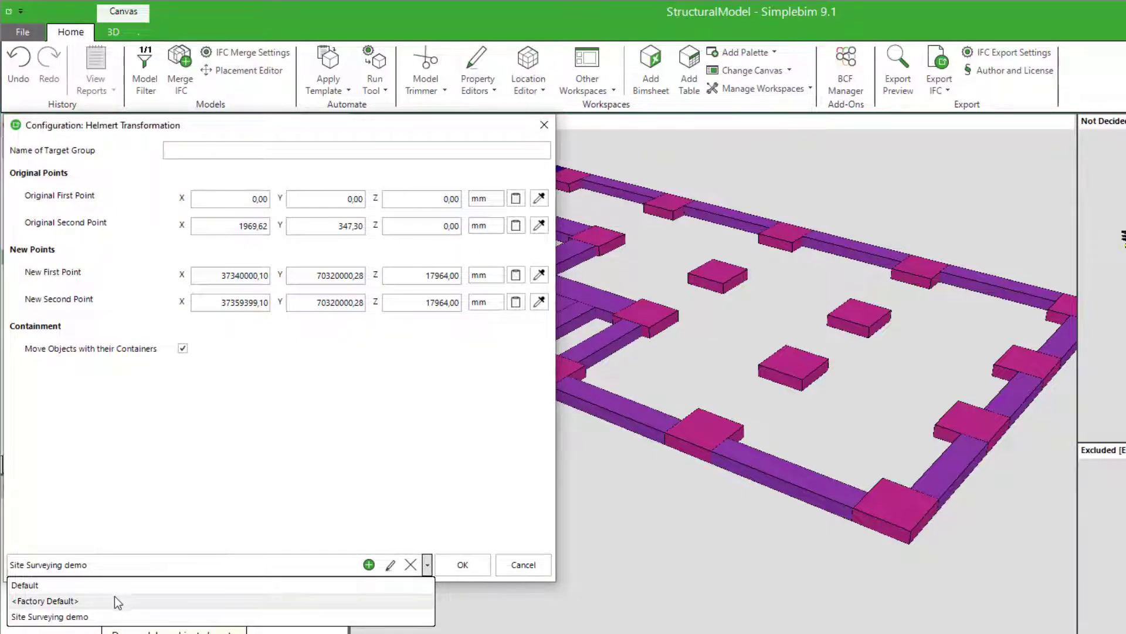
{"action": "left_click", "coordinate": [113, 596]}
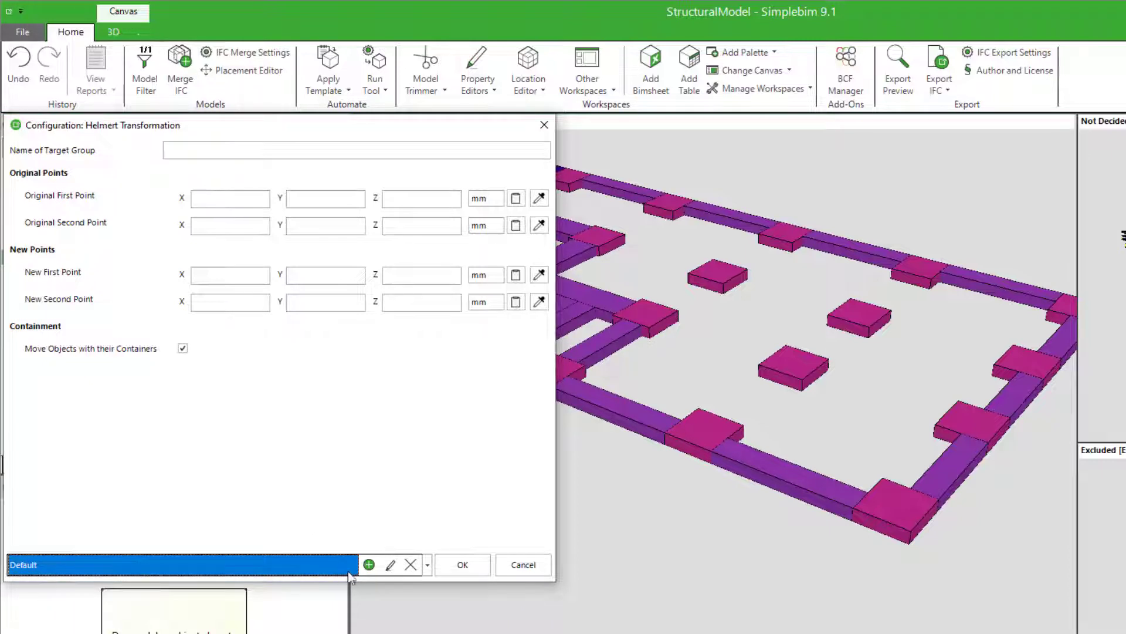
{"action": "left_click", "coordinate": [427, 565]}
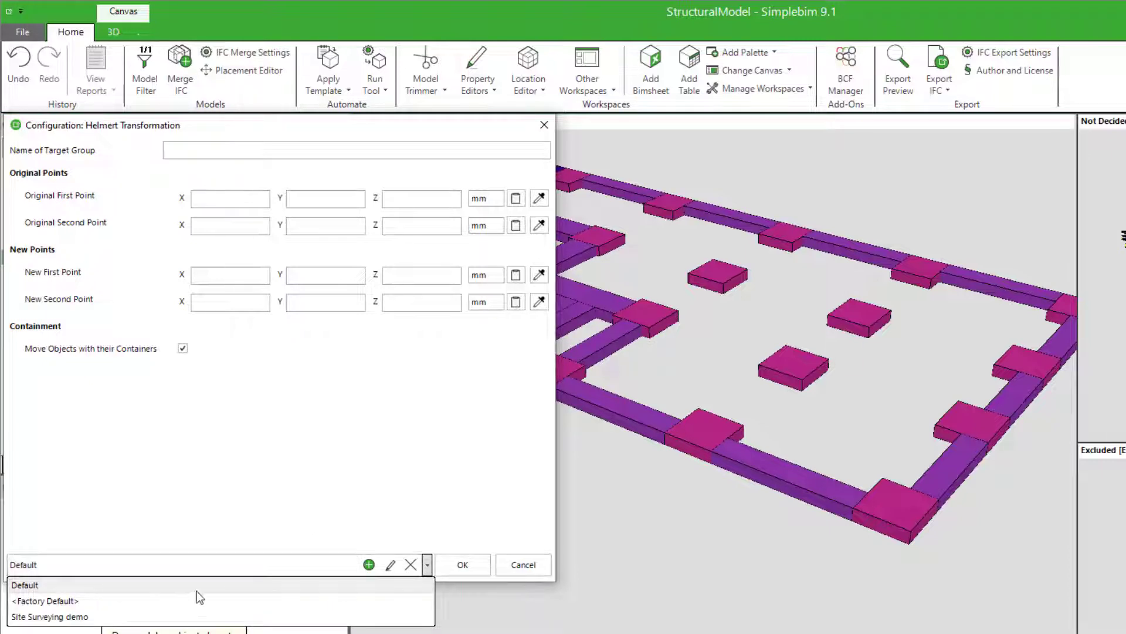
{"action": "left_click", "coordinate": [114, 618]}
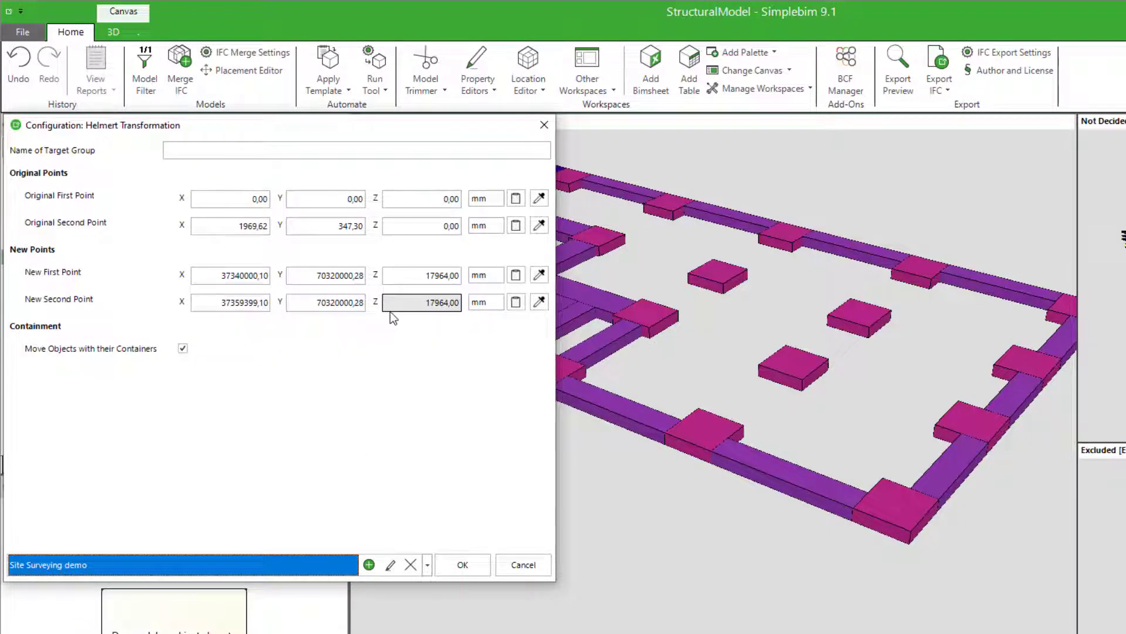
{"action": "left_click", "coordinate": [474, 564]}
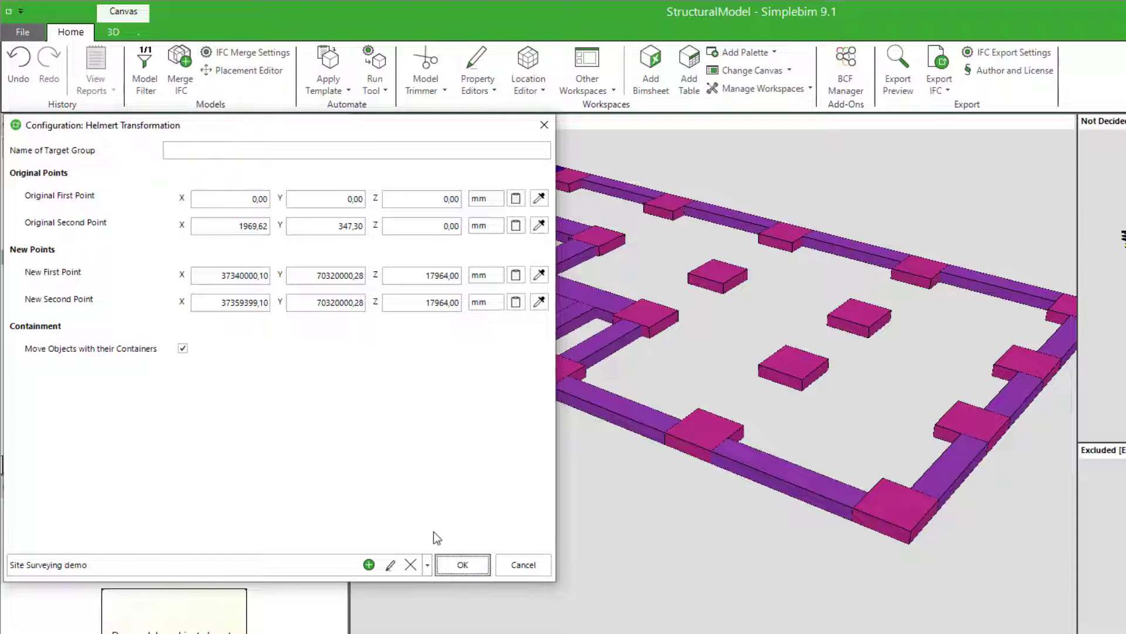
Open the Site Surveying demo configuration for renaming and cancel without entering a new name.
{"action": "left_click", "coordinate": [390, 565]}
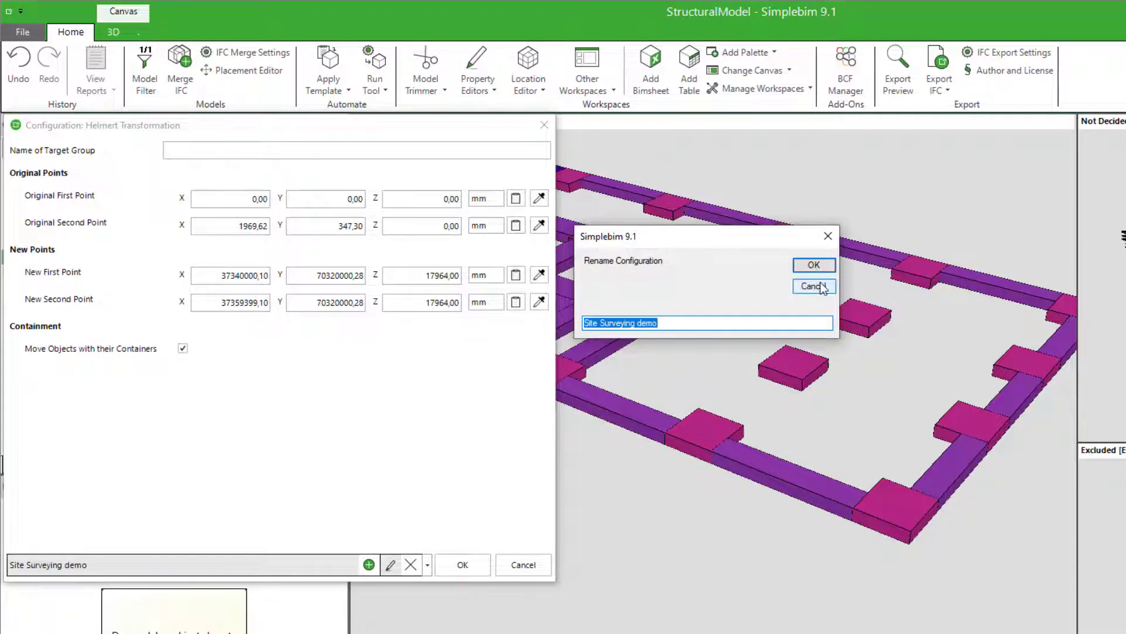
{"action": "left_click", "coordinate": [815, 285]}
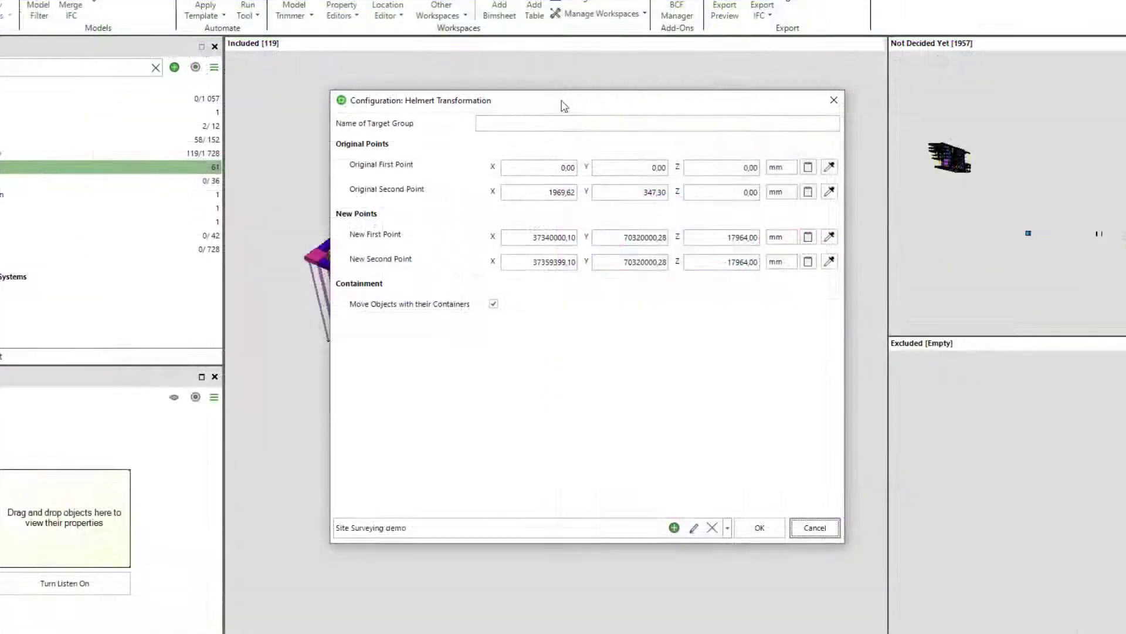